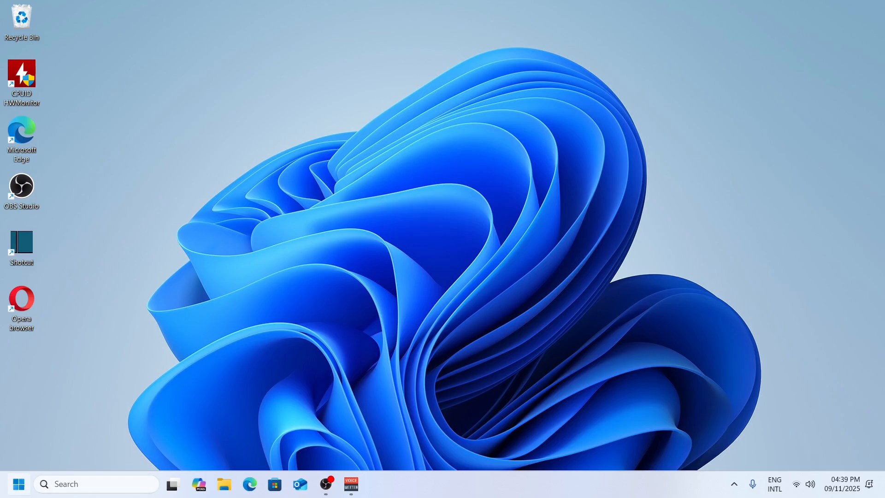
# Step: Open the Windows Update page in the Settings app
pyautogui.press('super')
pyautogui.click(171, 138)
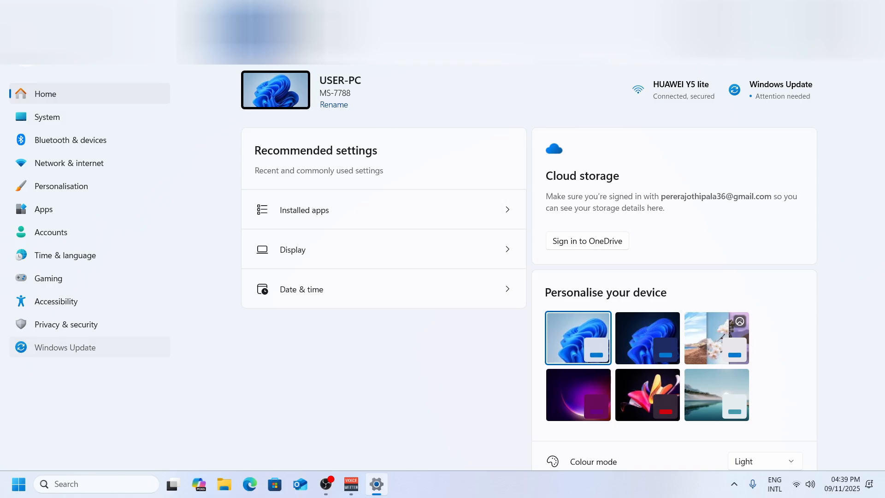
pyautogui.click(65, 347)
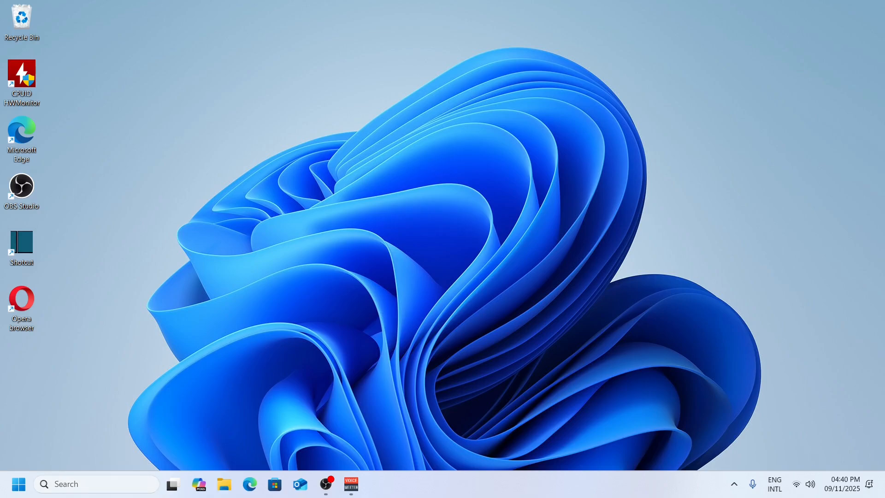
# Step: Search Windows for "advanced", open the advanced system settings, and bring up the Performance Options beside the System Properties window
pyautogui.press('super+s')
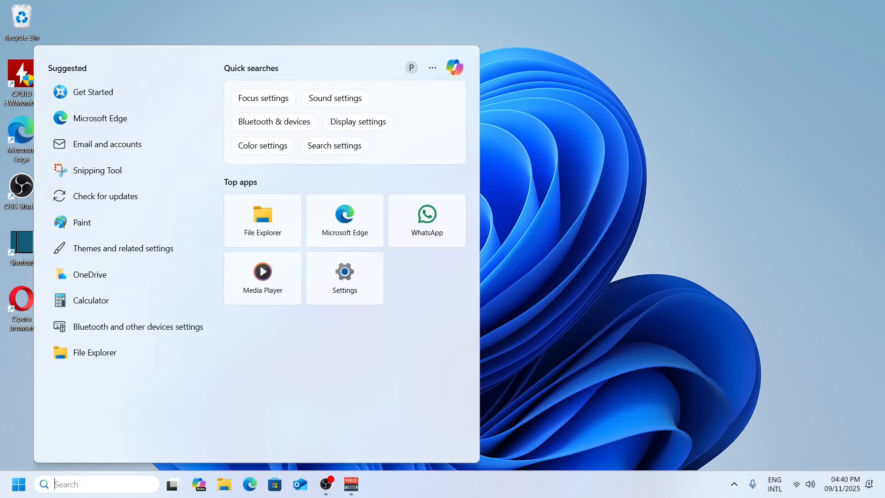
pyautogui.write('advanced')
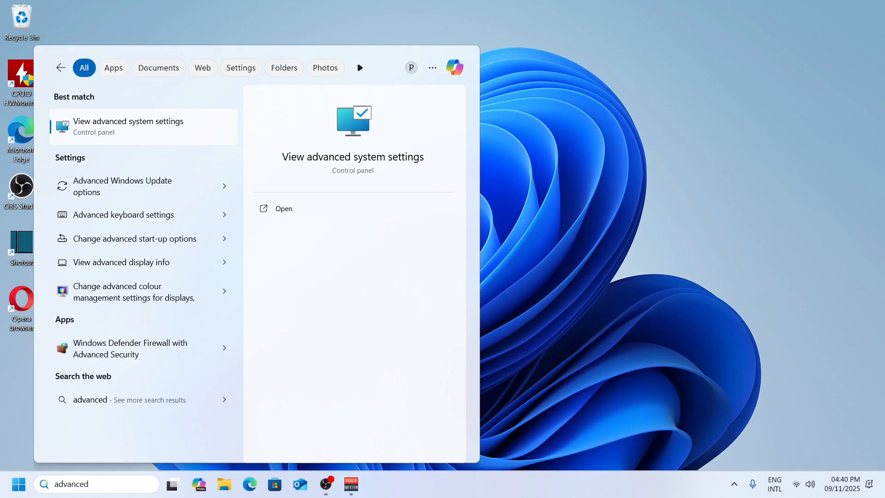
pyautogui.press('Return')
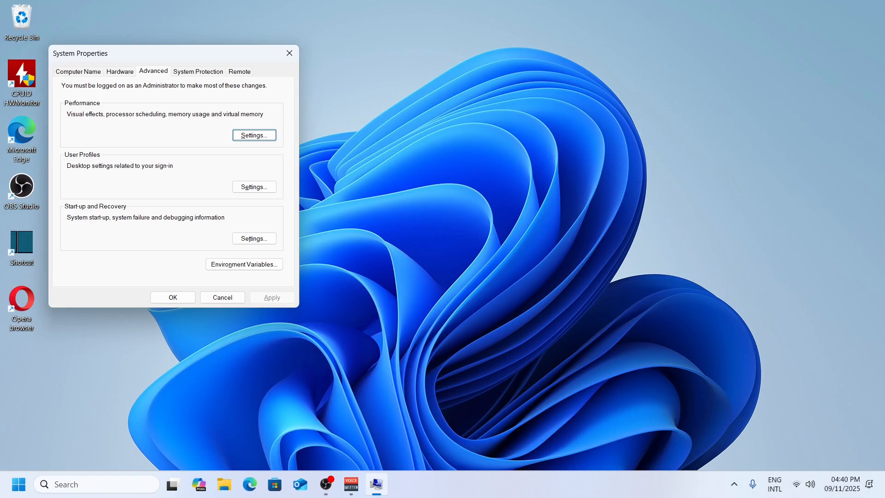
pyautogui.moveTo(173, 53); pyautogui.dragTo(452, 53)
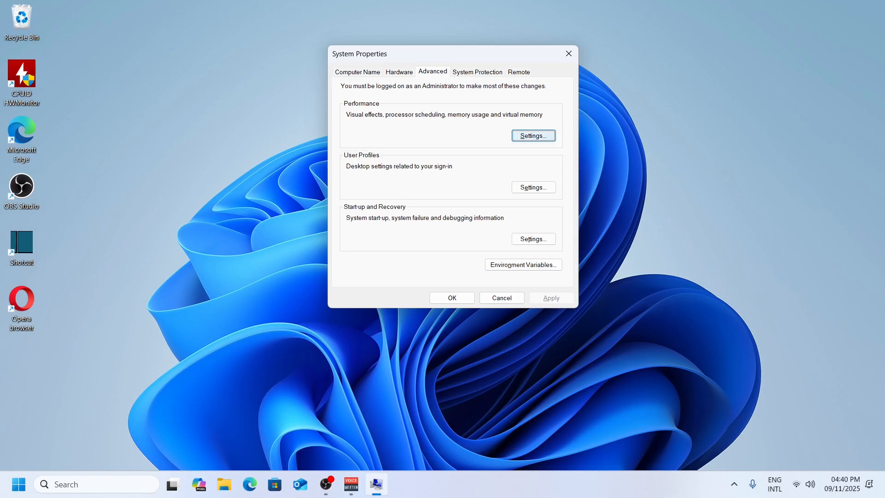
pyautogui.click(533, 135)
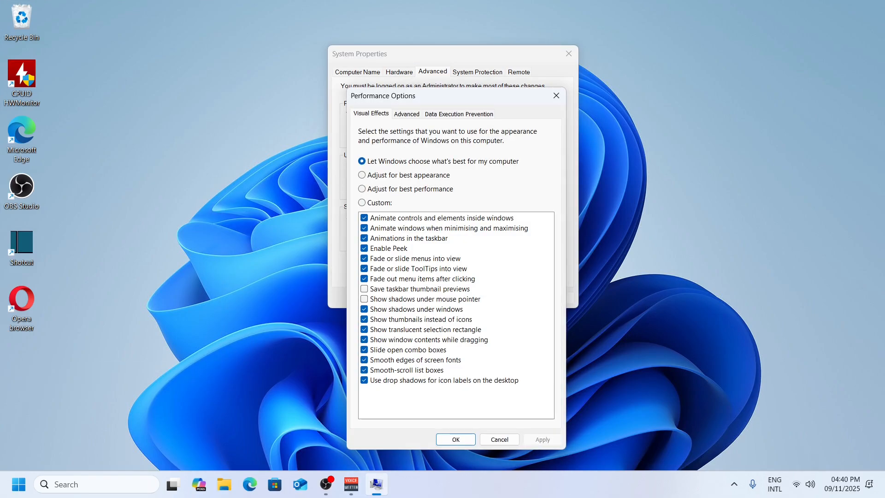
pyautogui.moveTo(414, 96); pyautogui.dragTo(652, 91)
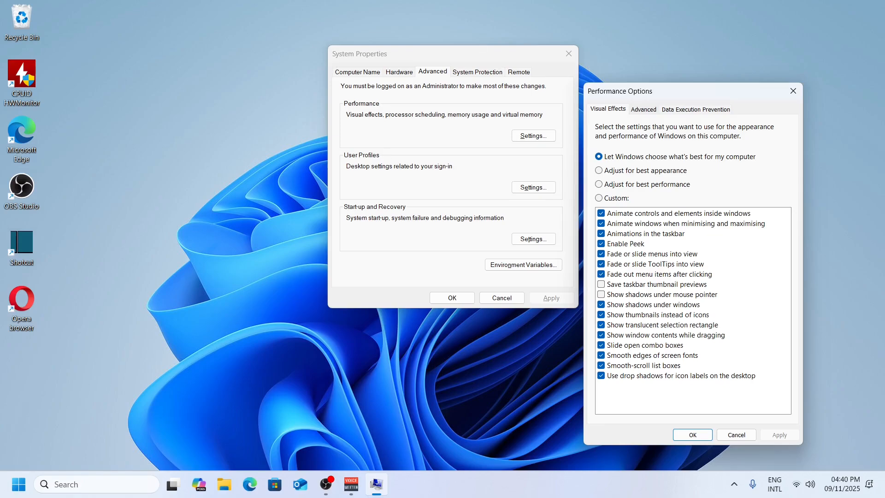
# Step: Disable automatic paging file management and set drive C:'s custom paging file to 1650 MB for both initial and maximum size
pyautogui.click(643, 109)
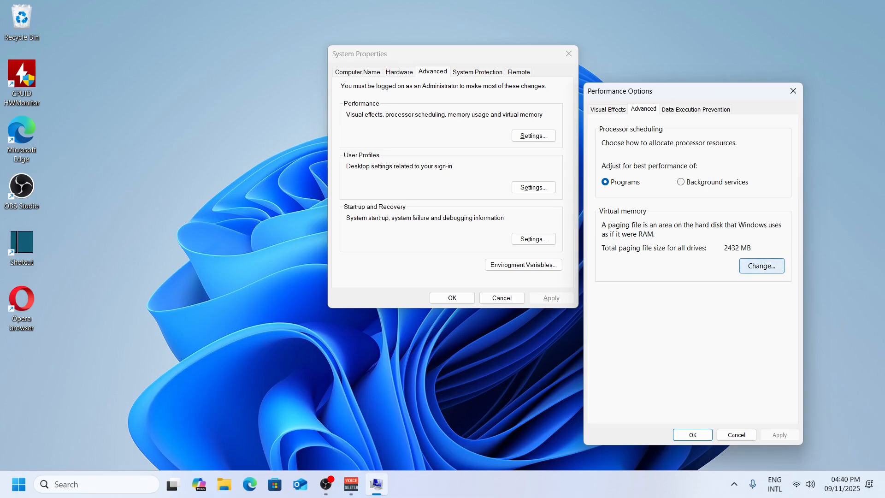
pyautogui.click(761, 265)
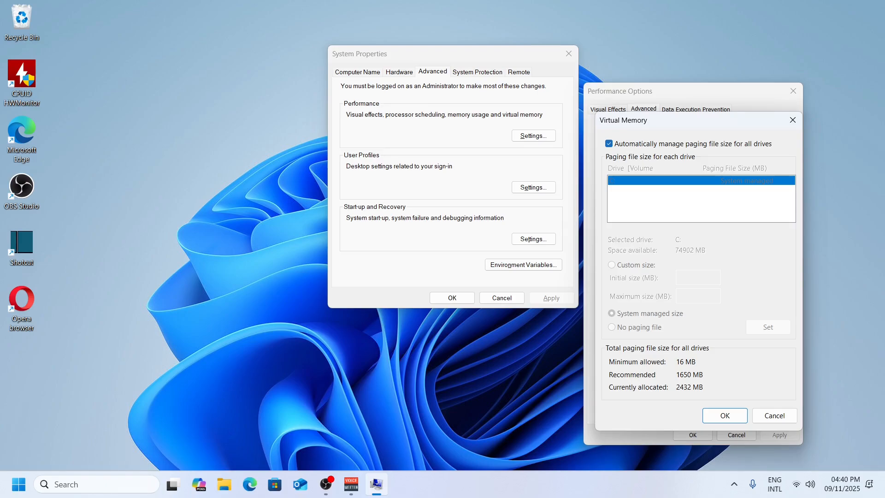
pyautogui.click(609, 143)
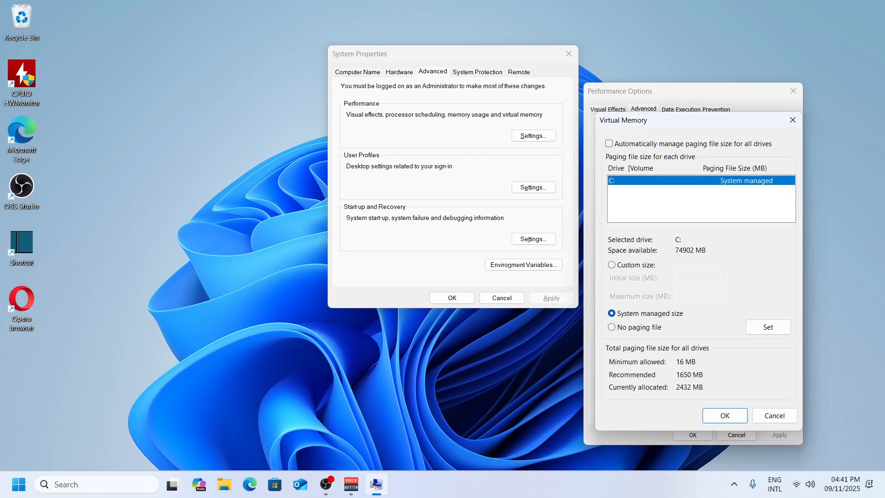
pyautogui.click(611, 265)
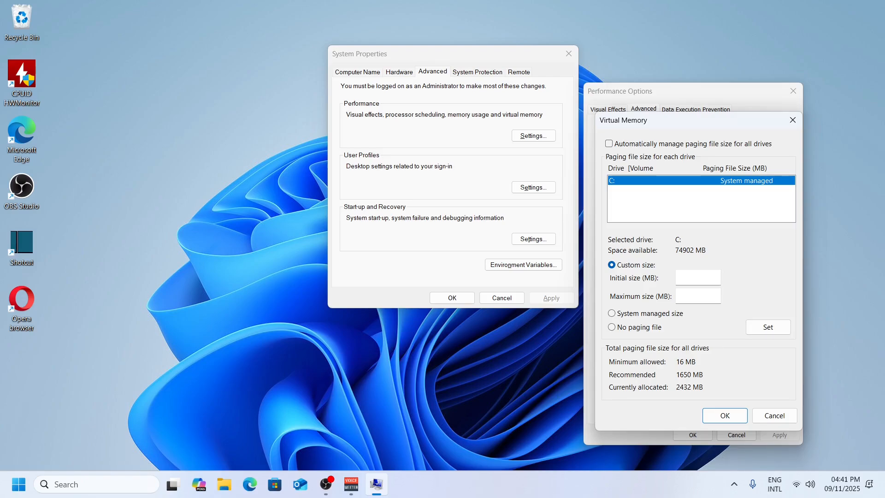
pyautogui.click(680, 275)
pyautogui.write('1650')
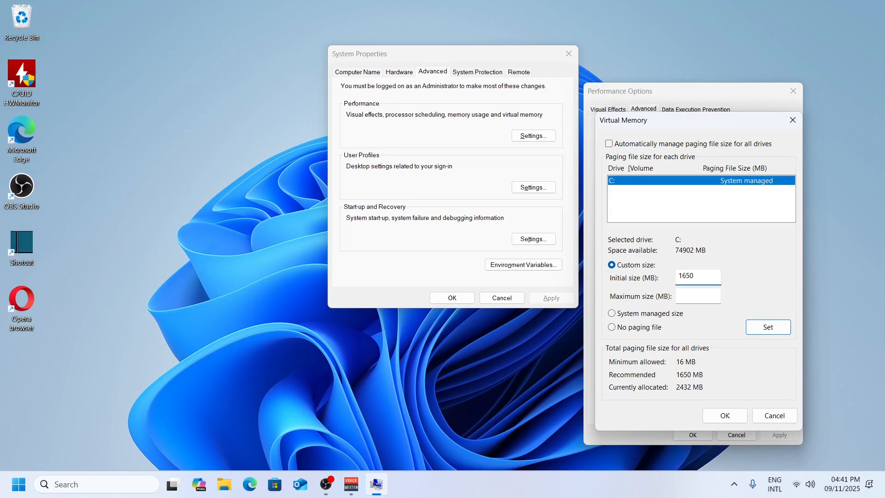
pyautogui.click(680, 294)
pyautogui.write('1650')
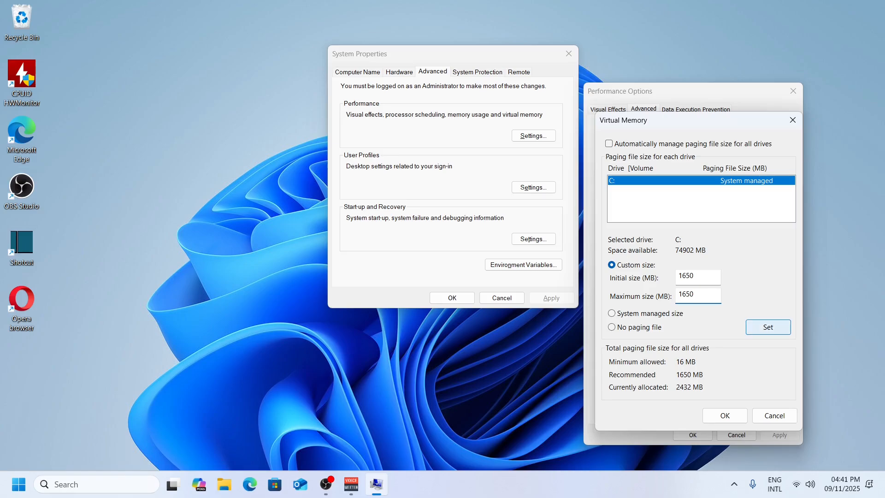
pyautogui.click(768, 327)
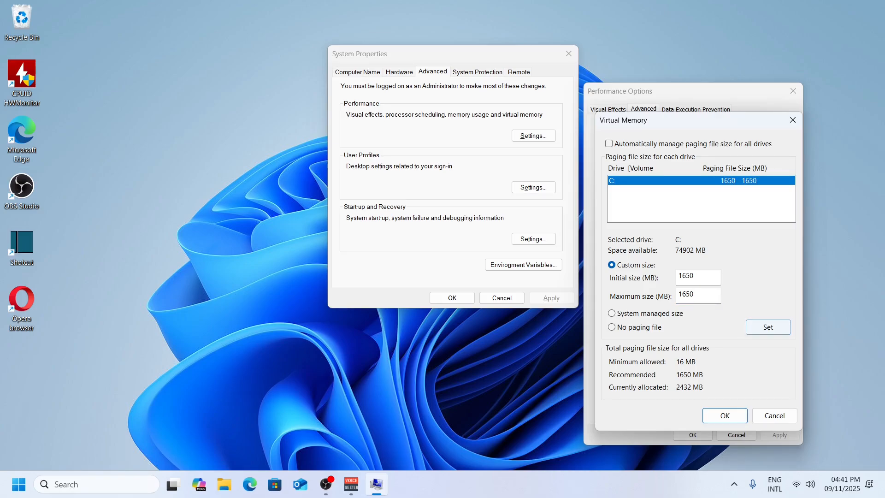
# Step: Confirm the virtual memory change through all open system dialogs and postpone the computer restart
pyautogui.click(724, 415)
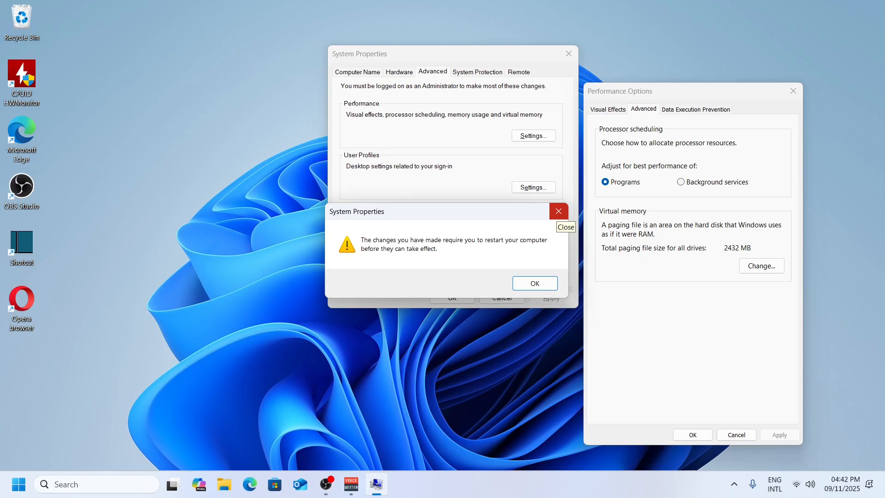
pyautogui.click(558, 211)
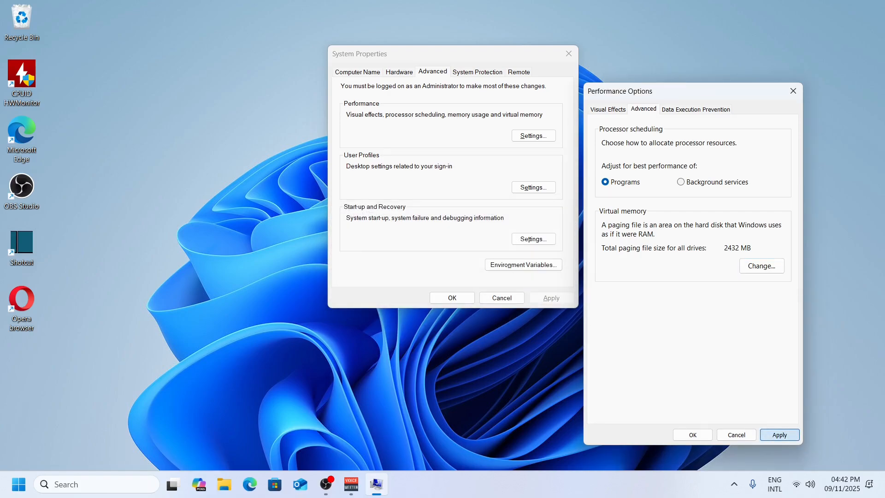
pyautogui.click(779, 435)
pyautogui.click(692, 435)
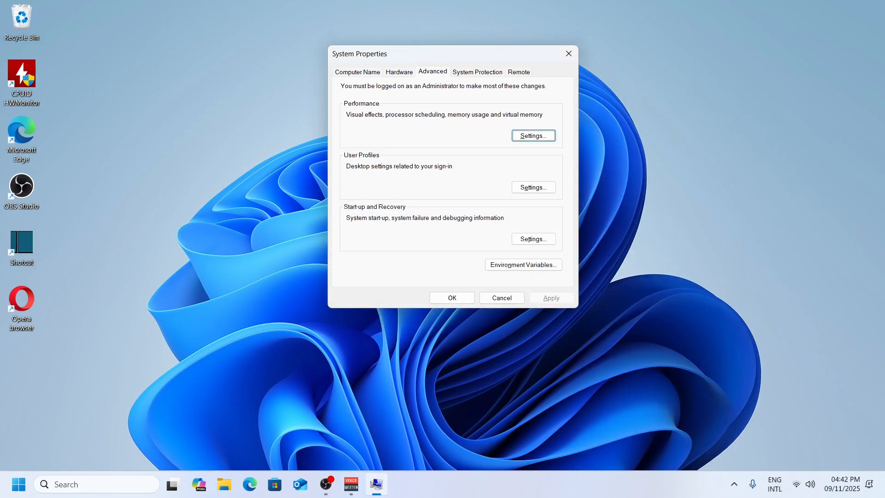
pyautogui.click(452, 298)
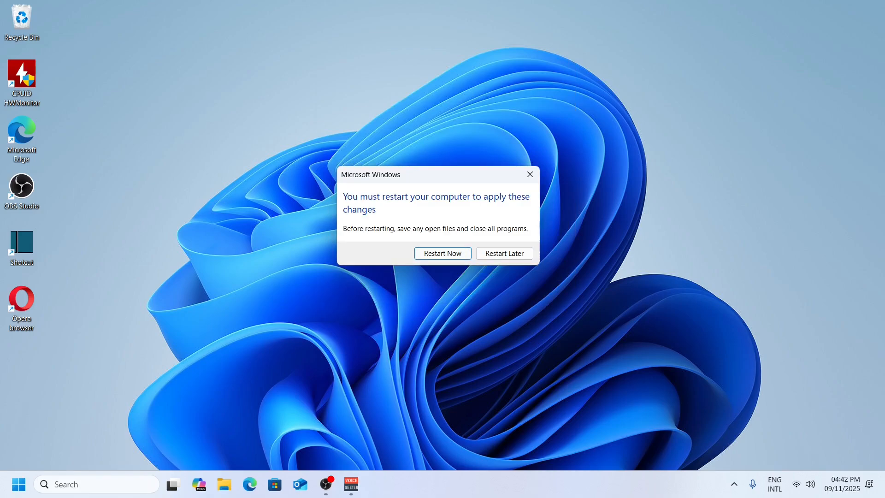
pyautogui.click(504, 253)
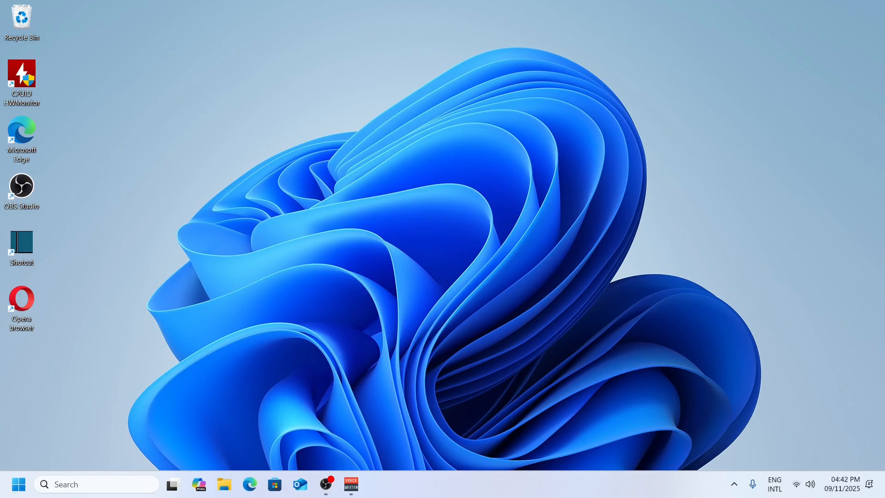
# Step: Reopen the advanced system settings through a search for "advanced" and show the visual effects in Performance Options
pyautogui.click(97, 484)
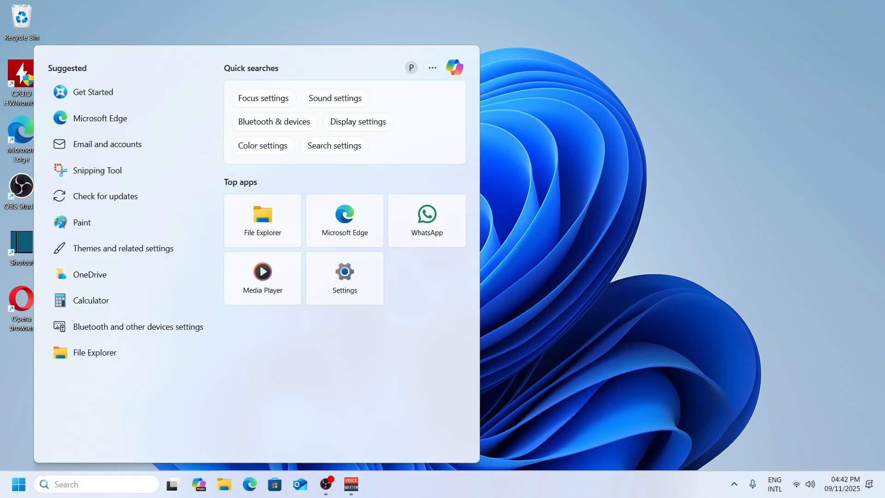
pyautogui.write('ad')
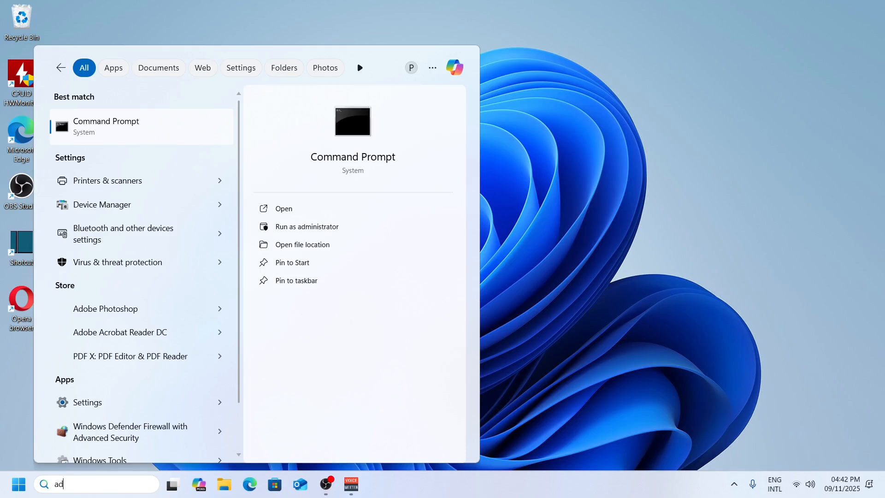
pyautogui.write('vanced')
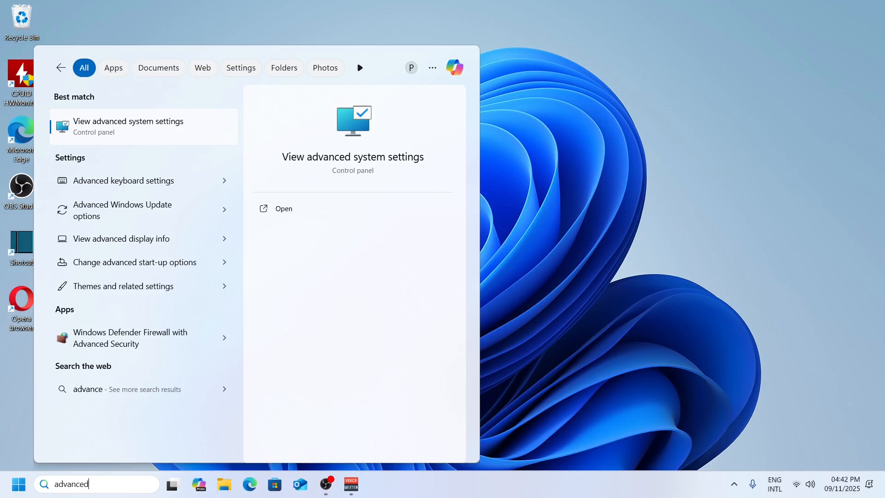
pyautogui.press('Return')
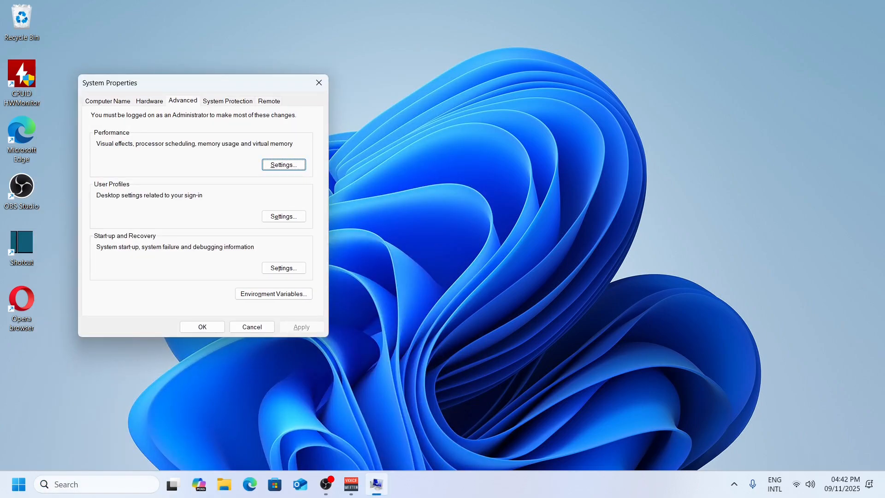
pyautogui.moveTo(213, 85); pyautogui.dragTo(406, 70)
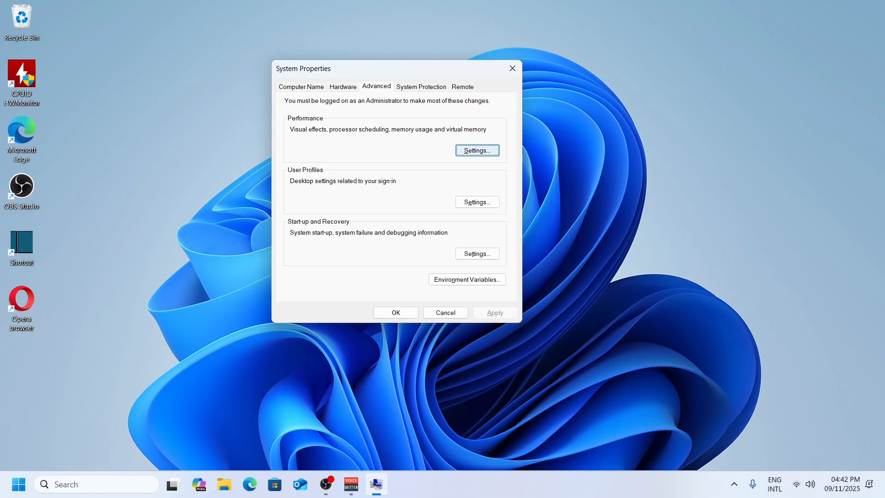
pyautogui.click(478, 151)
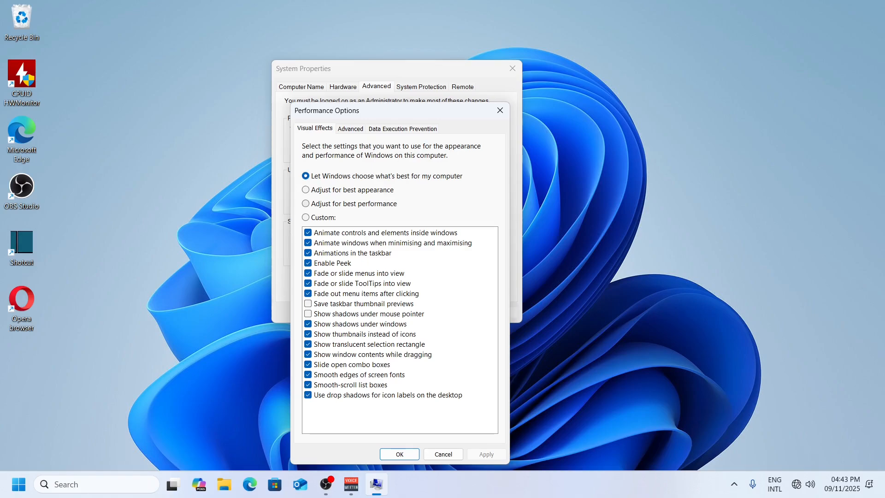
# Step: Apply the "Adjust for best performance" visual effects option and close both system dialogs
pyautogui.click(306, 203)
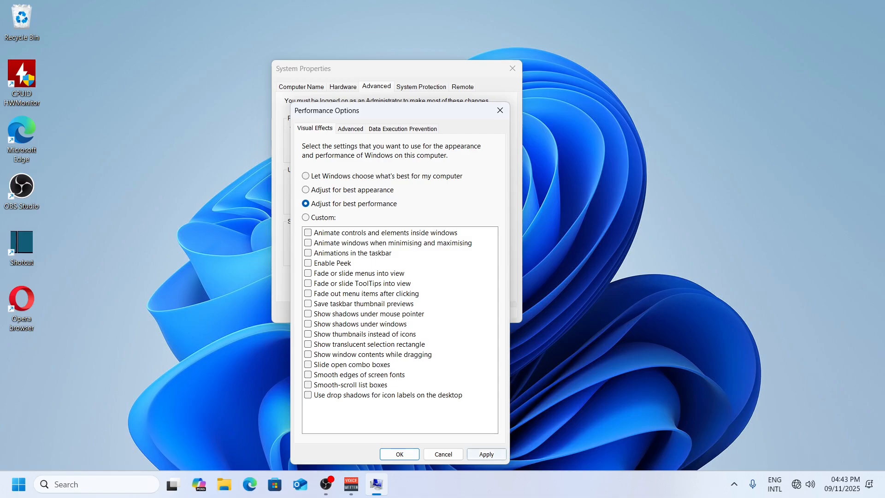
pyautogui.click(486, 454)
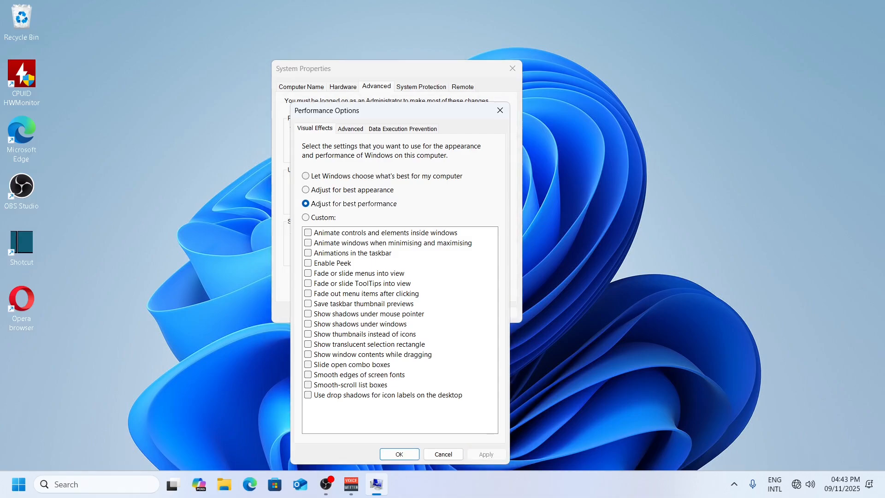
pyautogui.click(399, 454)
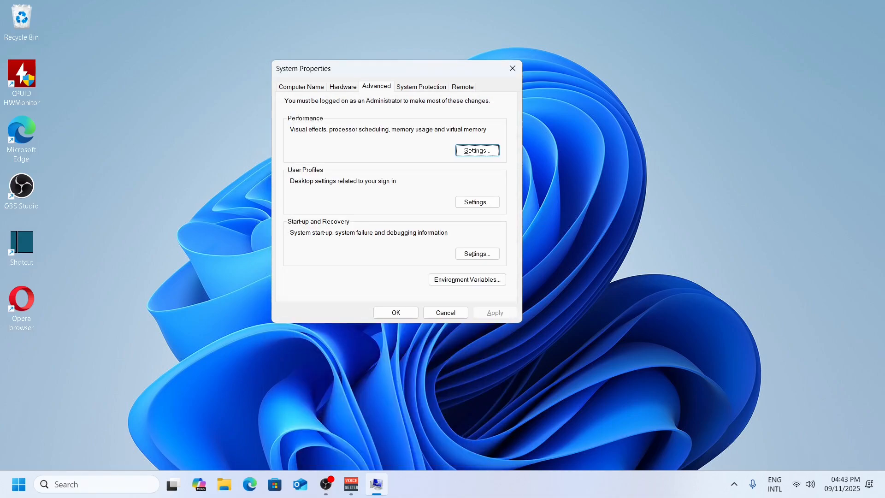
pyautogui.click(395, 313)
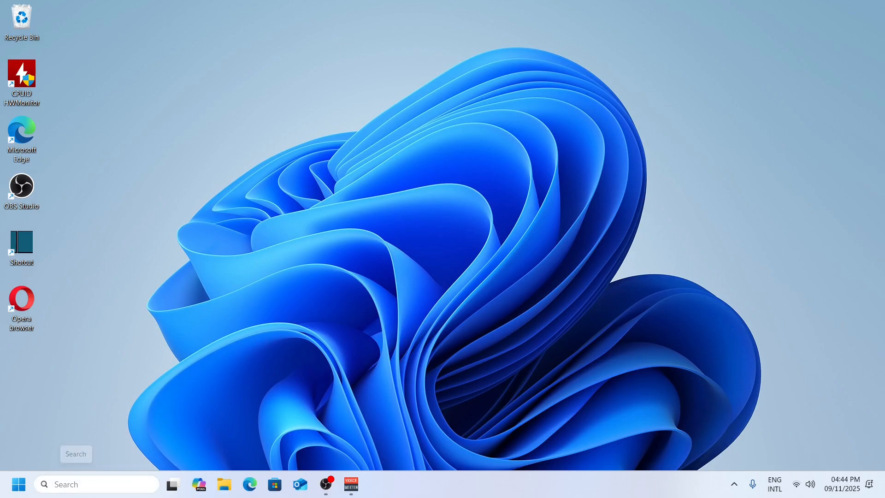
# Step: Search Windows for "defragment" and open the Defragment and Optimise Drives tool
pyautogui.click(76, 483)
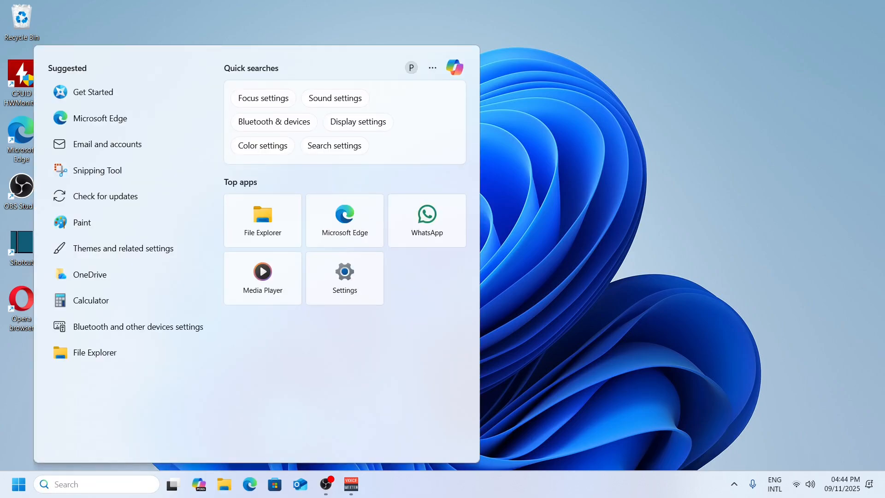
pyautogui.write('de')
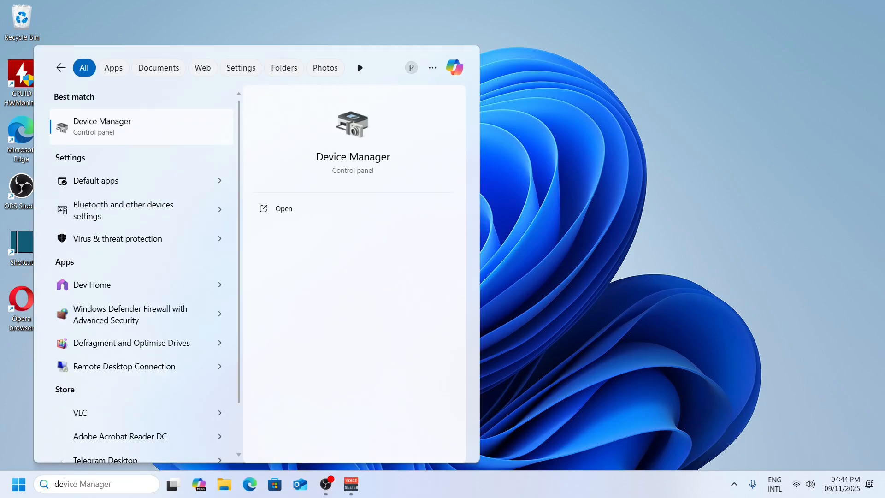
pyautogui.write('fragment')
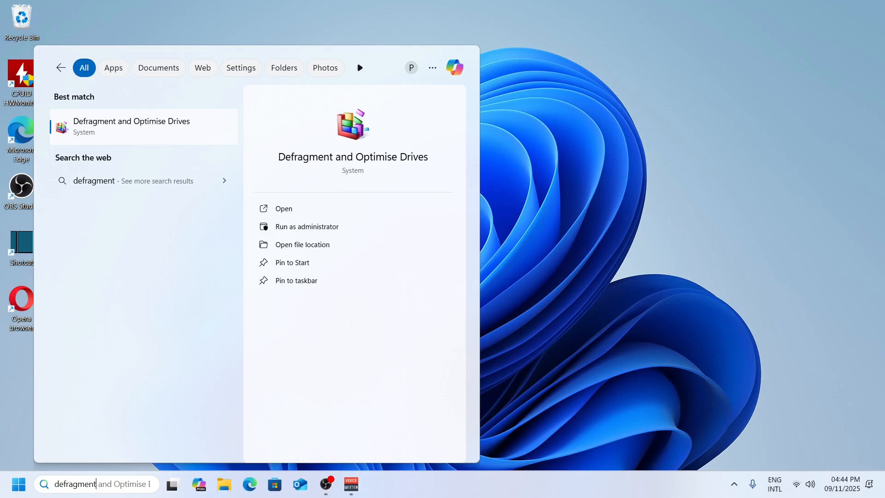
pyautogui.press('Return')
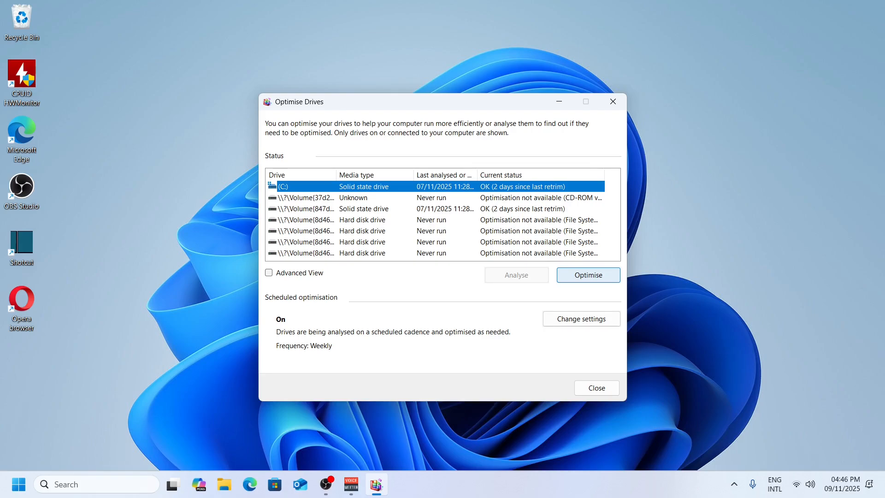
pyautogui.press('Tab')
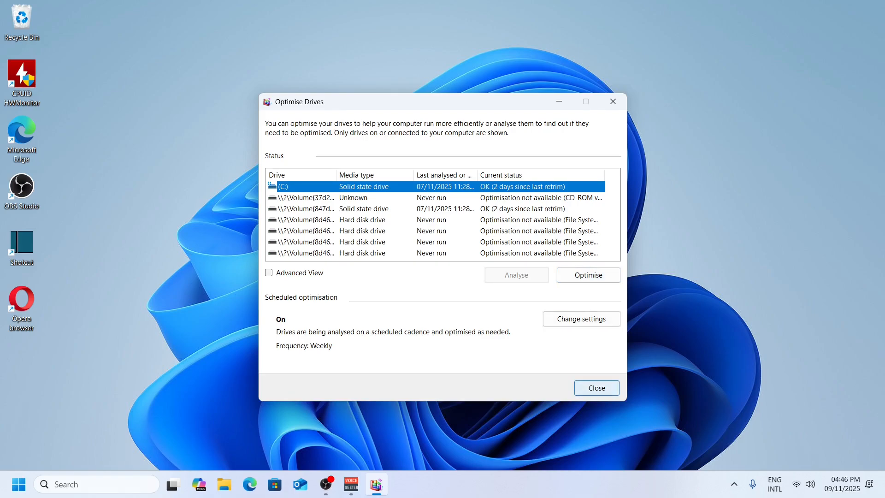
# Step: Close the Optimise Drives window and open Task Manager
pyautogui.press('Return')
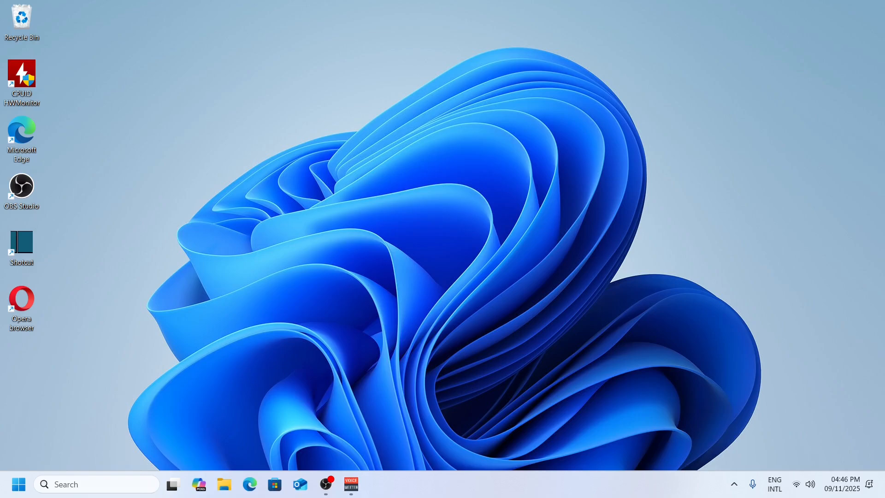
pyautogui.rightClick(497, 483)
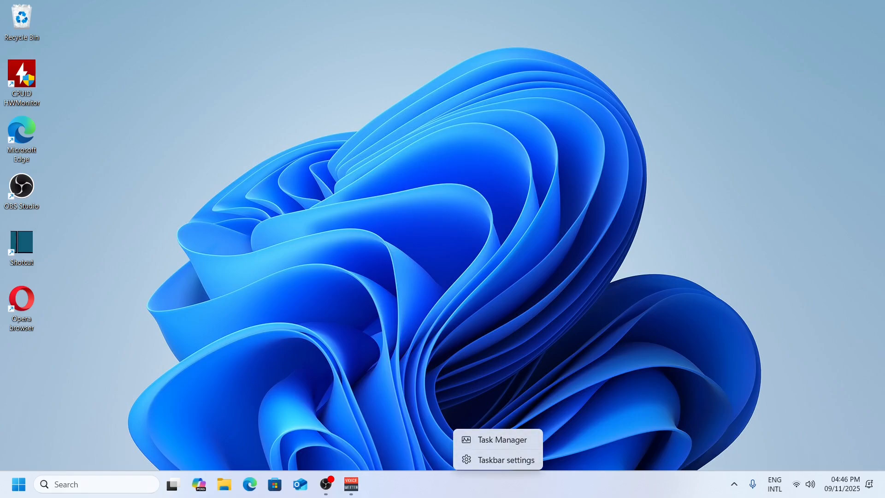
pyautogui.rightClick(479, 483)
pyautogui.click(483, 439)
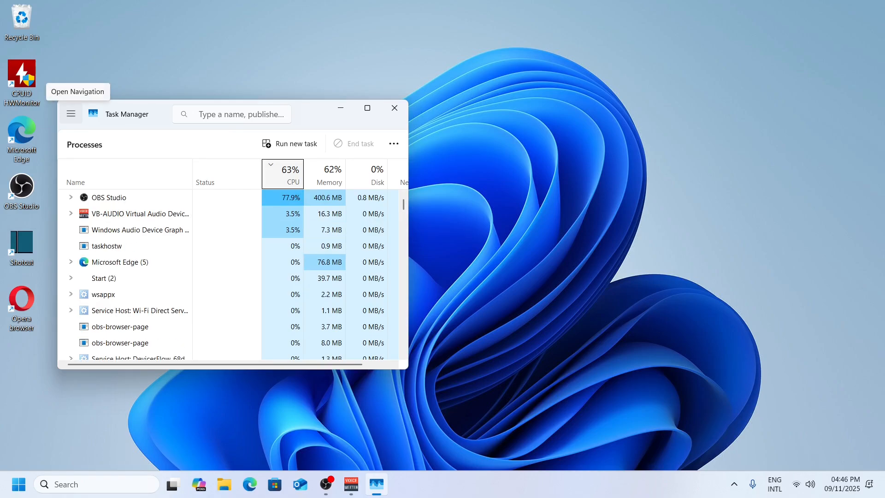
# Step: Show the Startup apps page in Task Manager and review the listed apps' status and start-up impact
pyautogui.click(71, 114)
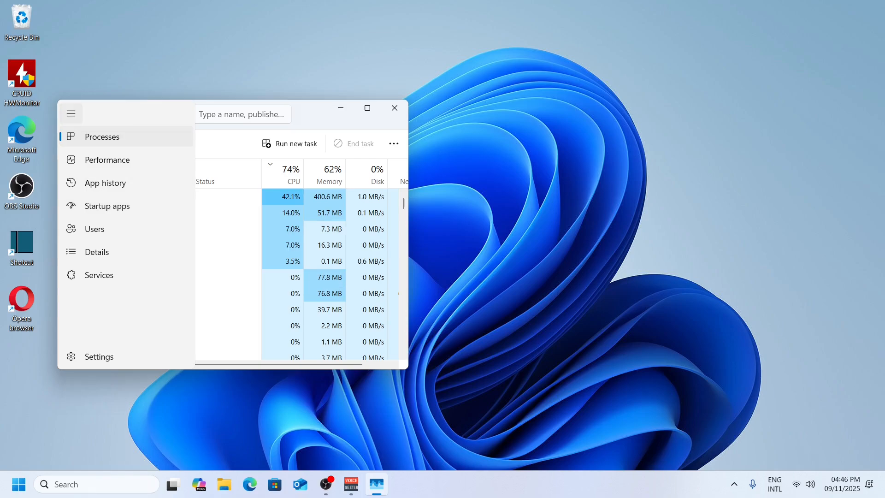
pyautogui.click(71, 113)
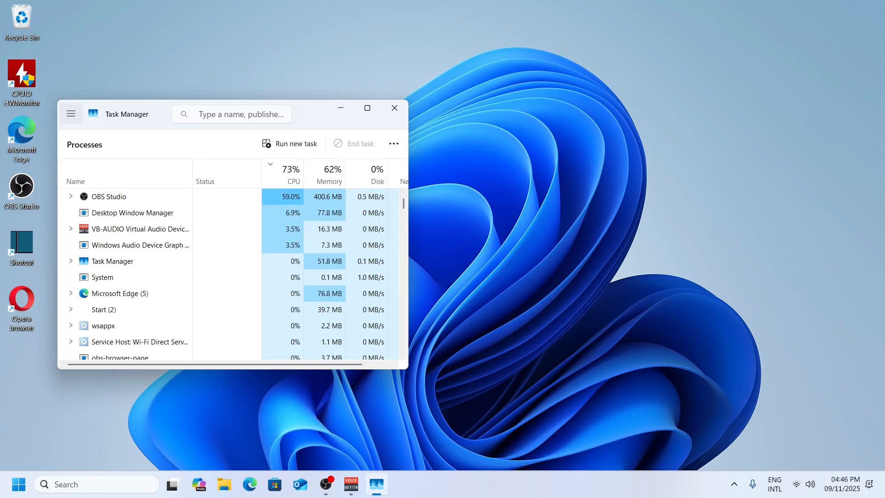
pyautogui.click(71, 113)
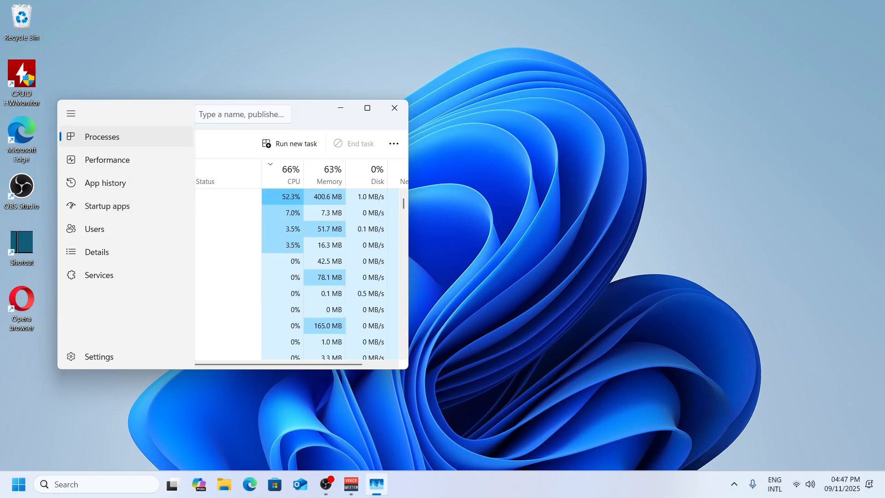
pyautogui.click(107, 206)
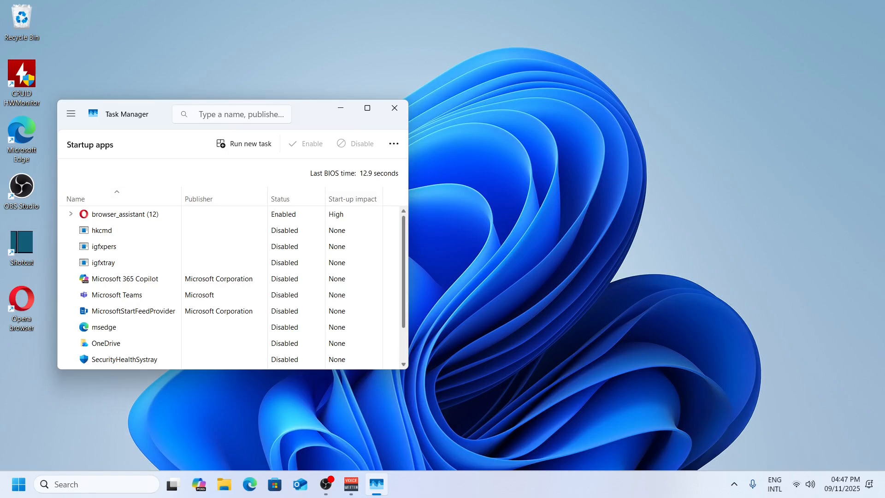
pyautogui.scroll(-2, 230, 286)
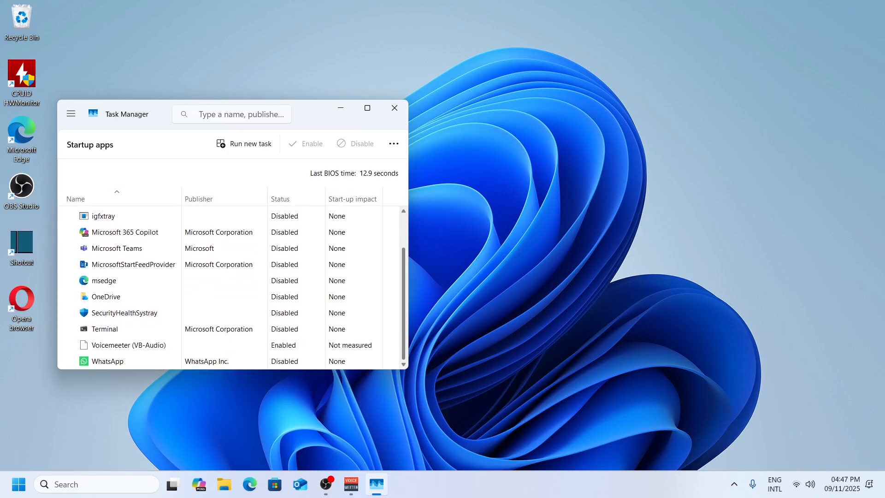
pyautogui.scroll(2, 231, 286)
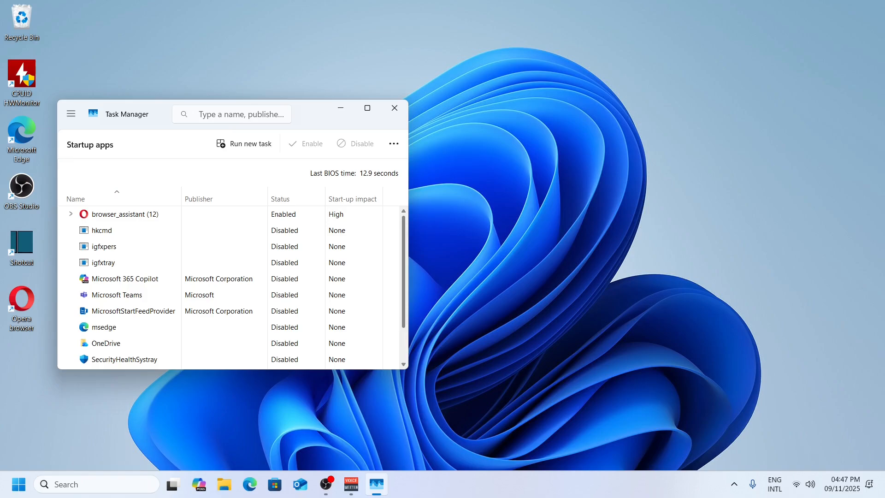
# Step: Maximise Task Manager, disable browser_assistant as a startup app and close the window
pyautogui.click(367, 108)
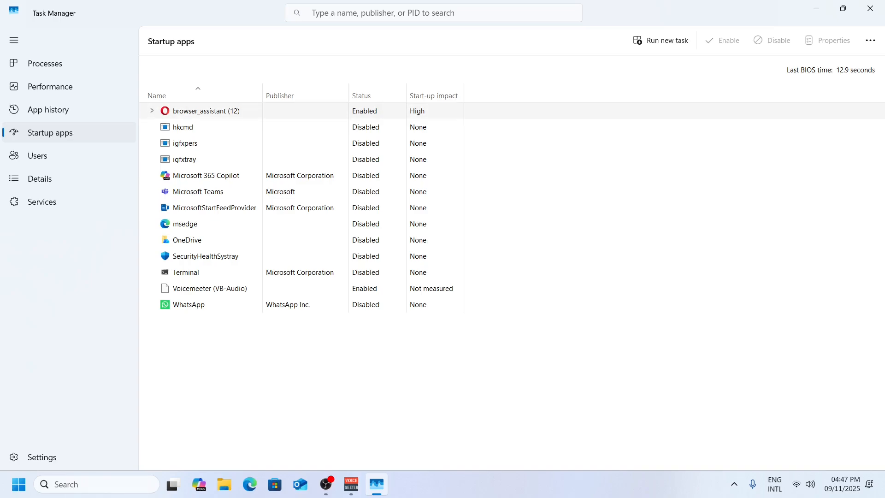
pyautogui.rightClick(334, 110)
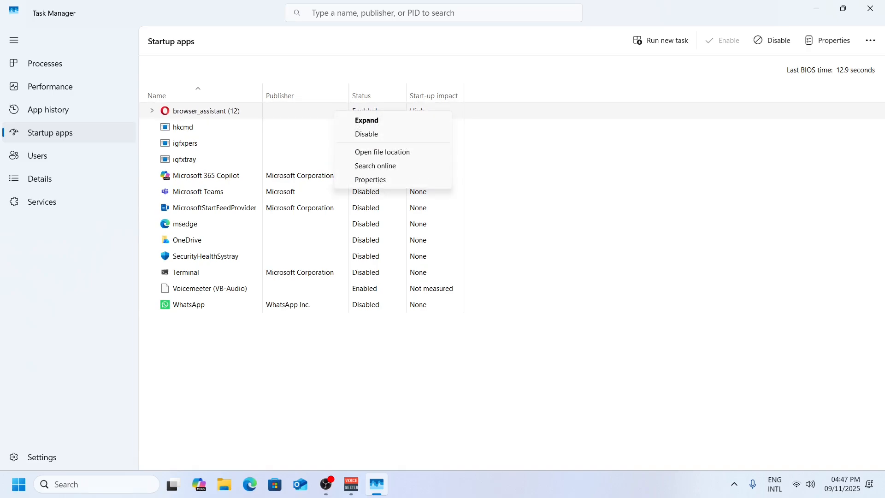
pyautogui.click(367, 134)
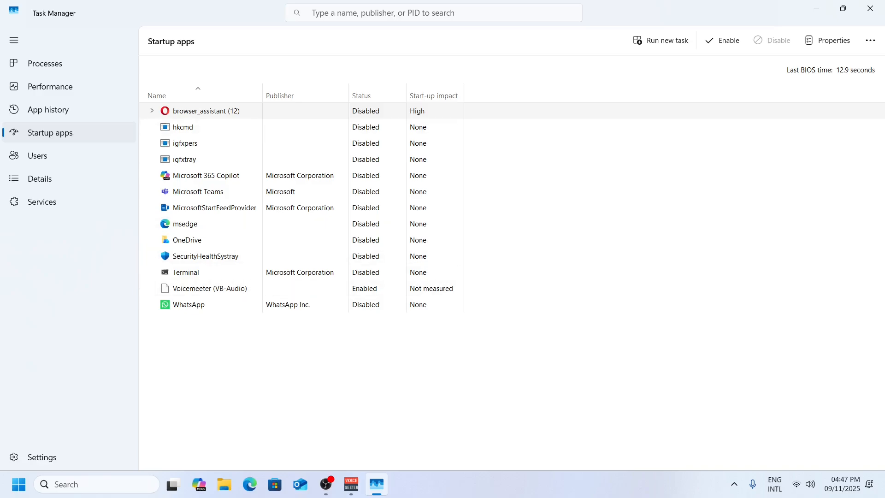
pyautogui.click(870, 9)
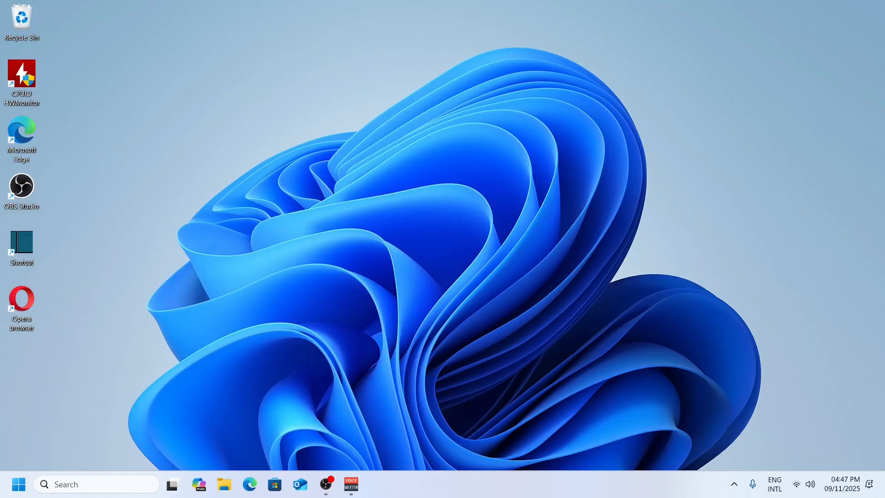